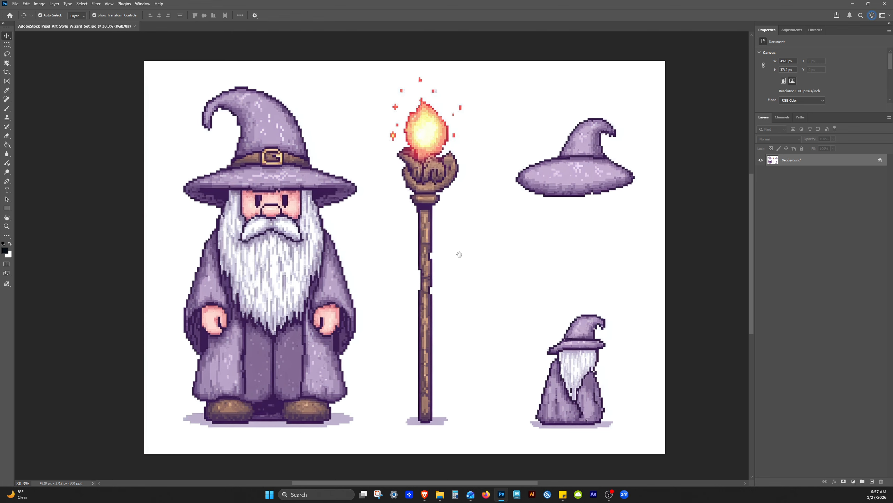
pyautogui.moveTo(456, 257); pyautogui.dragTo(465, 259)
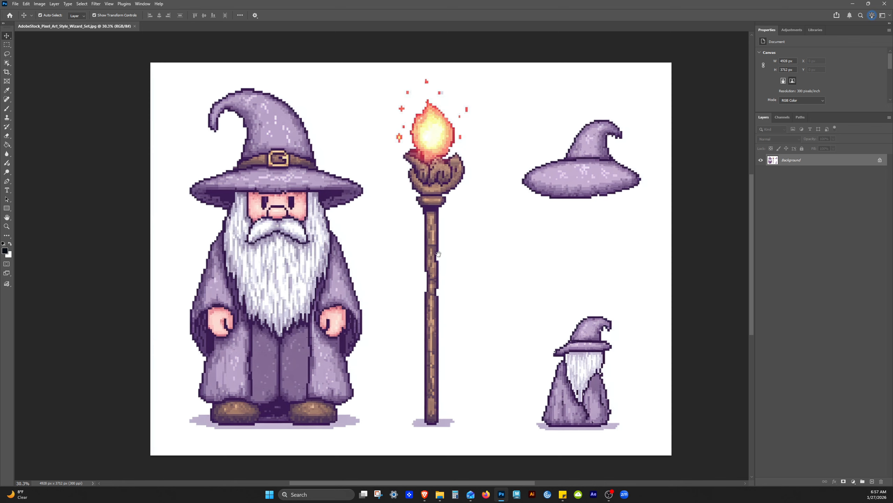
pyautogui.moveTo(438, 268); pyautogui.dragTo(453, 261)
pyautogui.moveTo(510, 256); pyautogui.dragTo(507, 257)
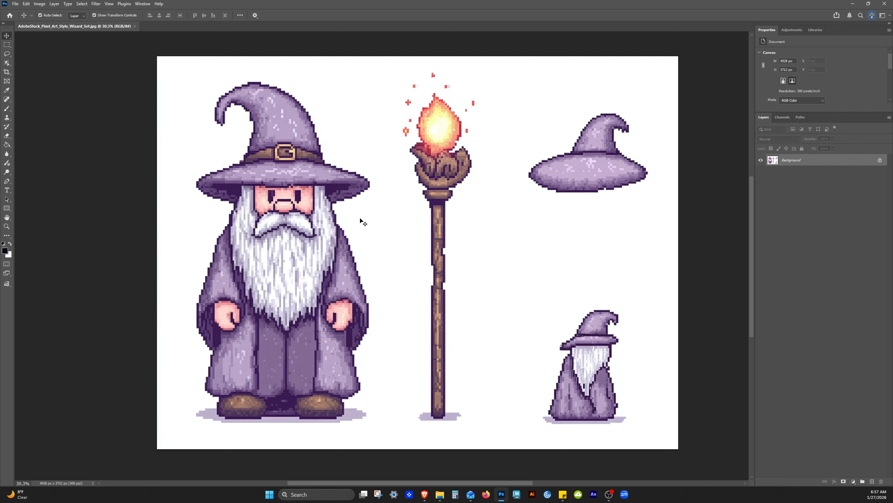
# - Activate the standard Crop tool rather than the Perspective Crop or Slice variants
pyautogui.press('c')
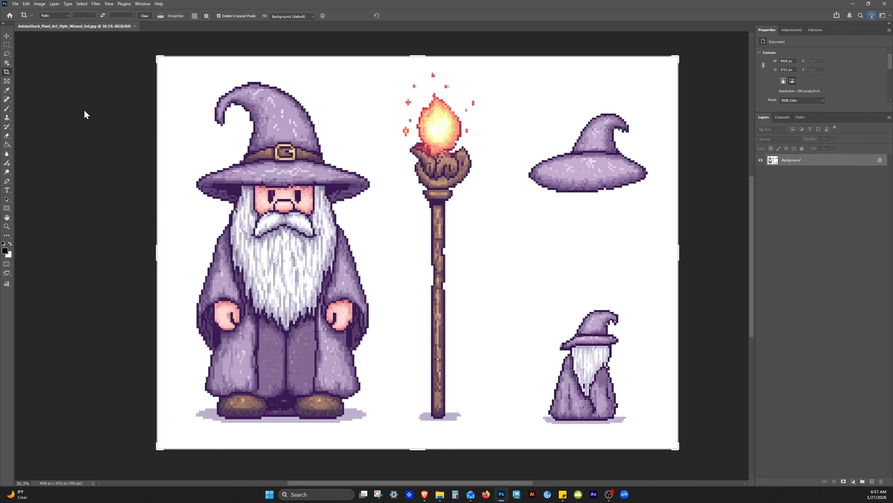
pyautogui.rightClick(7, 73)
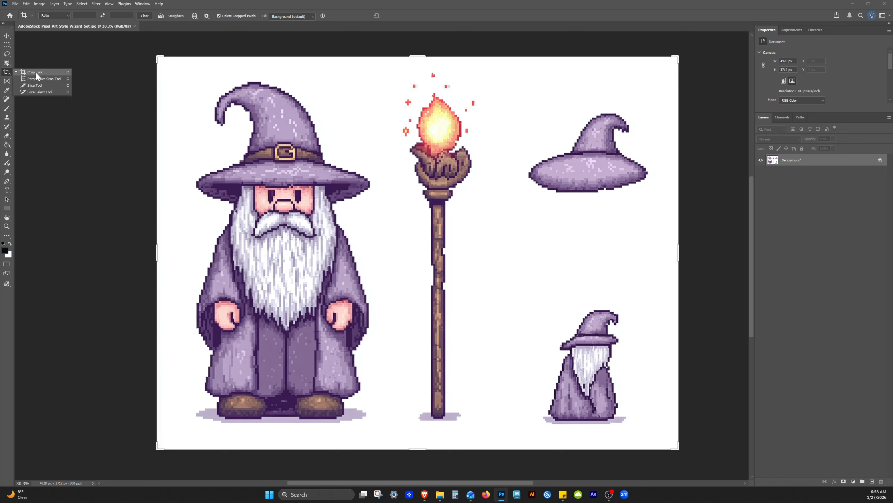
pyautogui.click(34, 73)
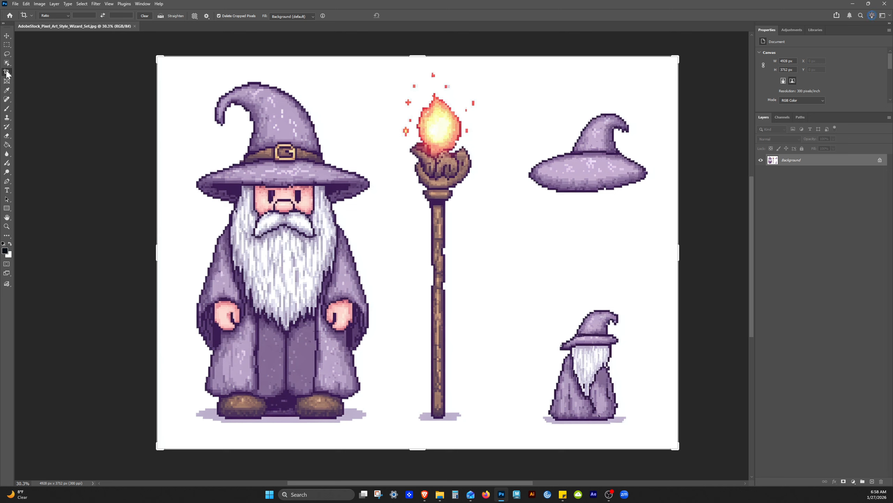
pyautogui.rightClick(7, 72)
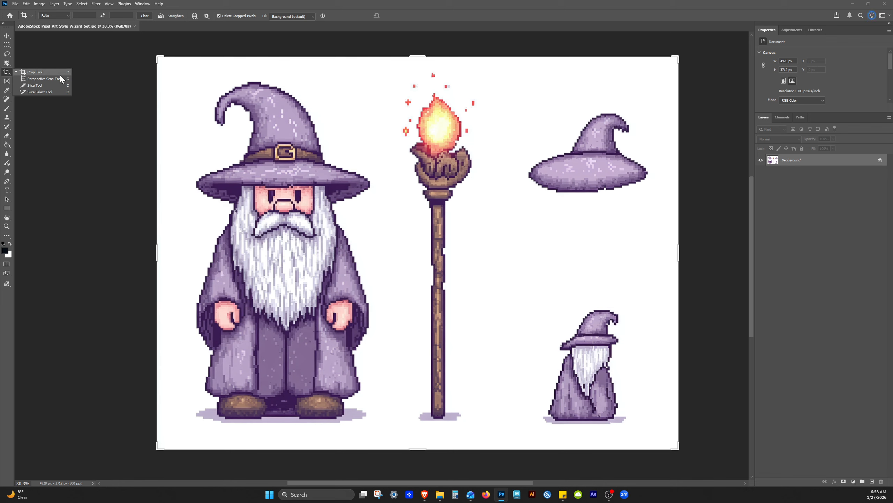
pyautogui.click(37, 73)
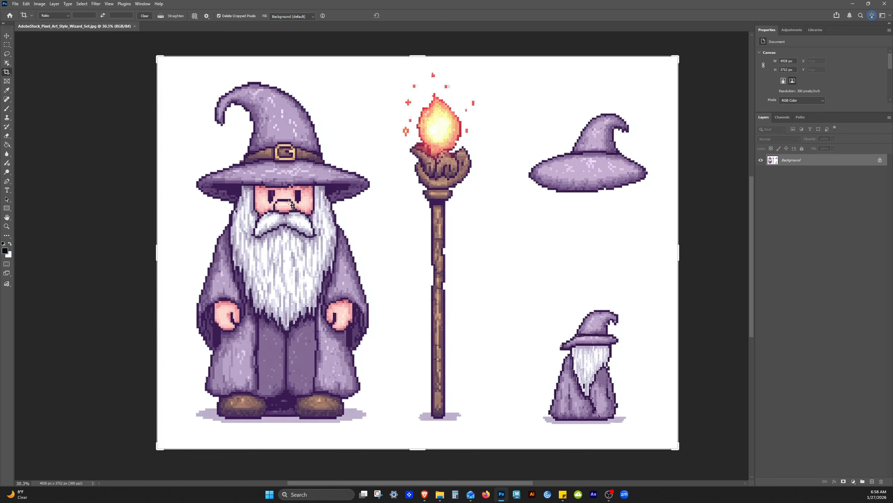
# - Try cropping the canvas width symmetrically to the large wizard, and undo that crop
pyautogui.moveTo(680, 250); pyautogui.dragTo(528, 239)
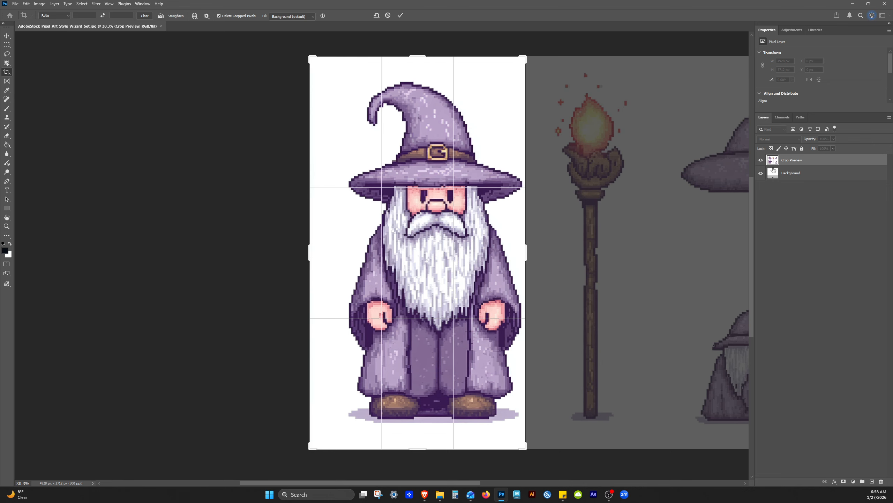
pyautogui.press('Return')
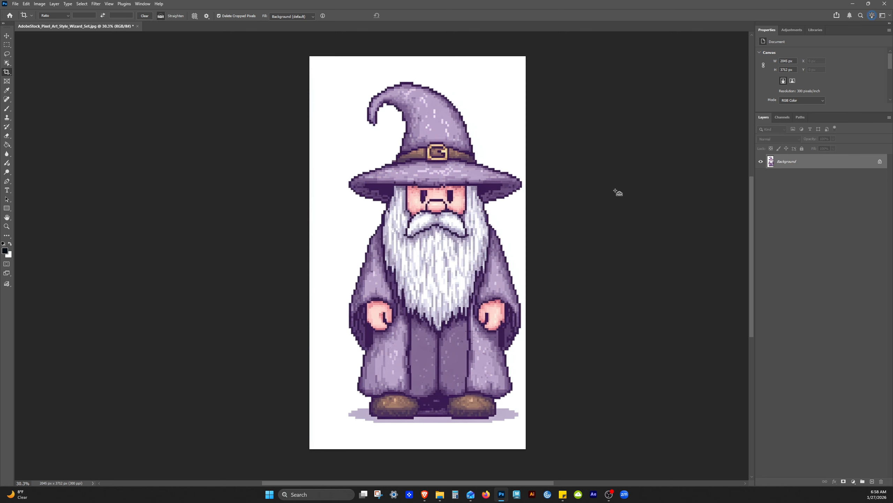
pyautogui.hotkey('ctrl', 'z')
pyautogui.moveTo(625, 190); pyautogui.dragTo(474, 187)
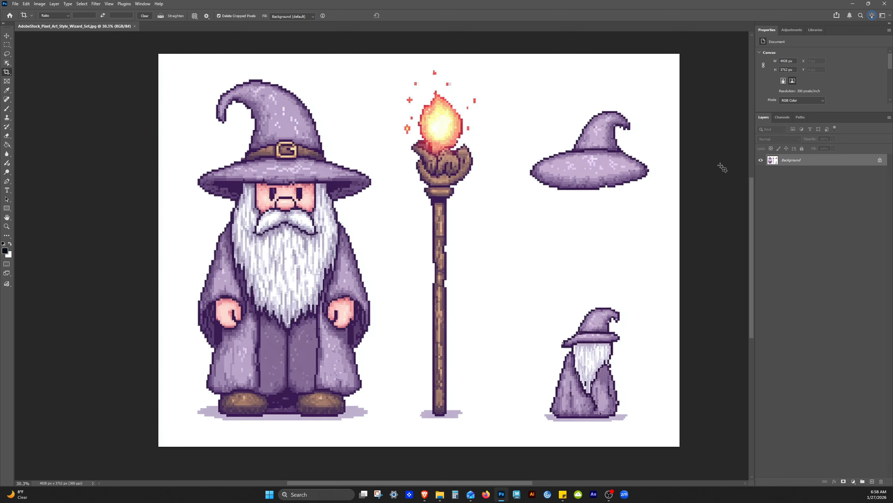
# - Unlock the background layer and crop the canvas tightly around the large wizard, to about 1708 × 3283 px
pyautogui.click(880, 160)
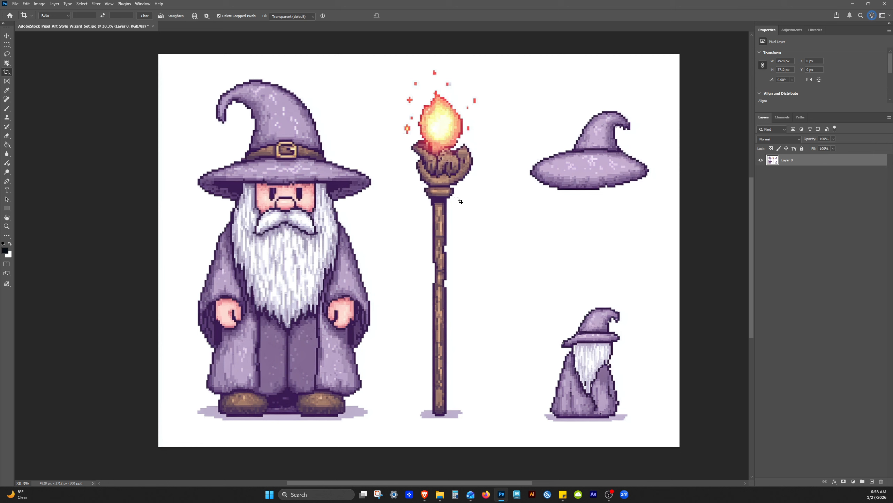
pyautogui.click(502, 202)
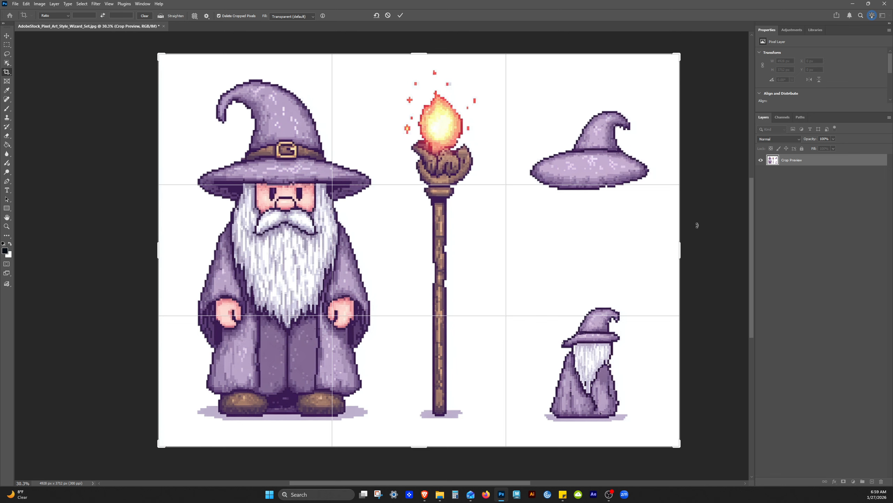
pyautogui.moveTo(681, 249); pyautogui.dragTo(529, 233)
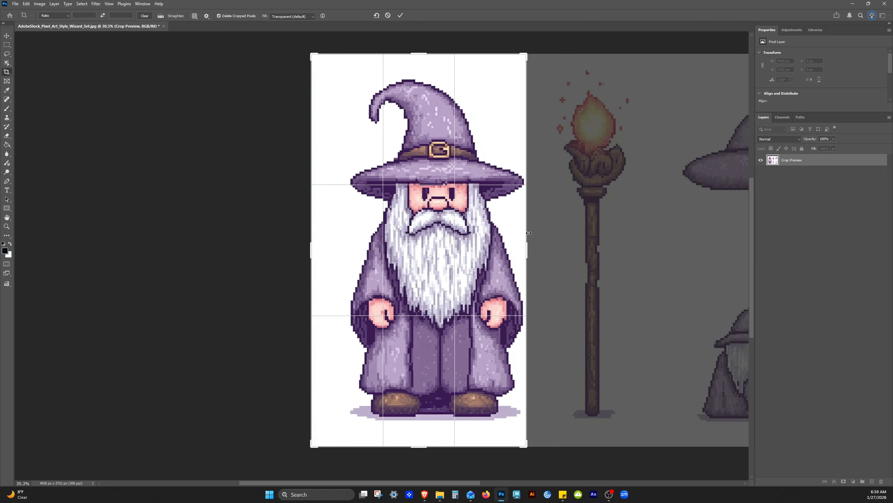
pyautogui.moveTo(309, 255); pyautogui.dragTo(327, 262)
pyautogui.moveTo(417, 54); pyautogui.dragTo(417, 65)
pyautogui.moveTo(419, 438); pyautogui.dragTo(428, 425)
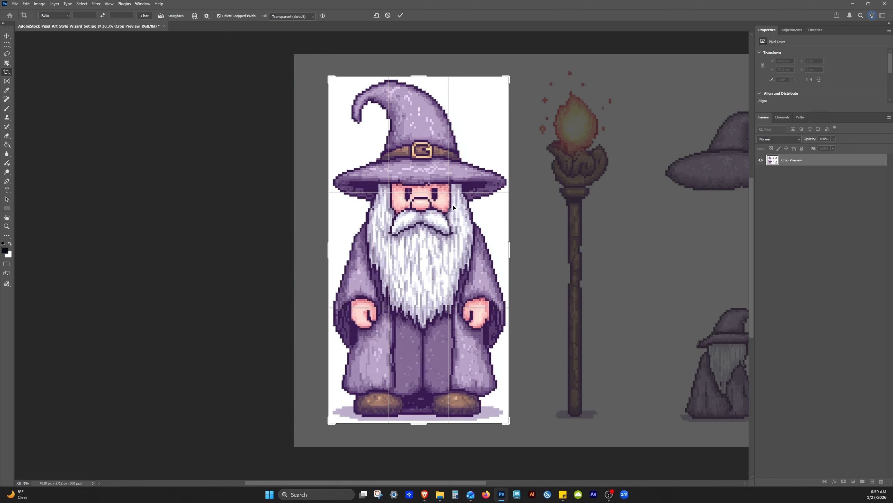
pyautogui.press('Return')
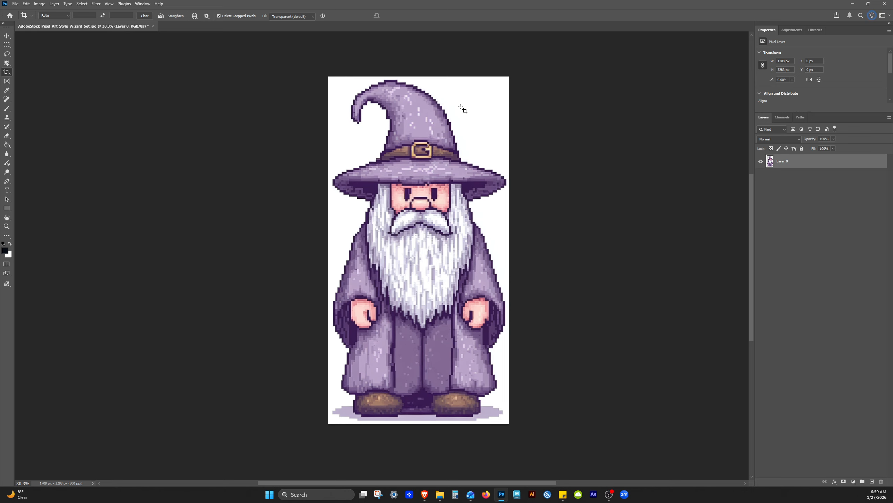
pyautogui.press('v')
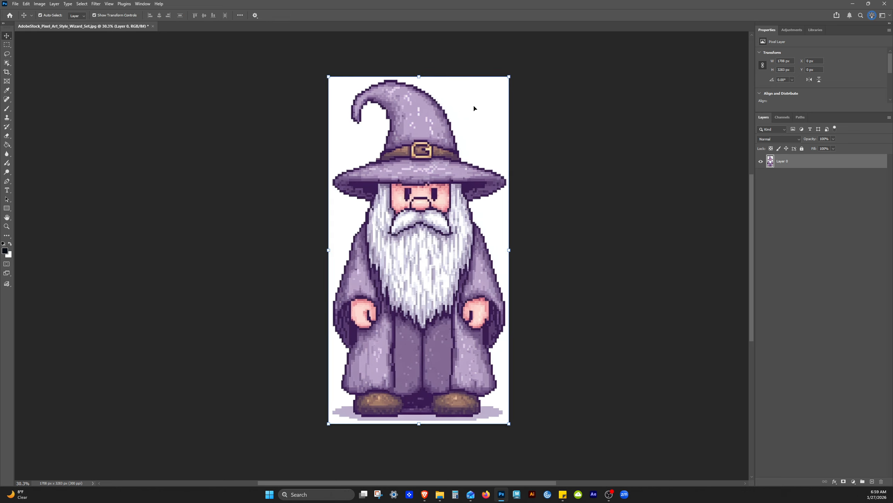
pyautogui.click(804, 243)
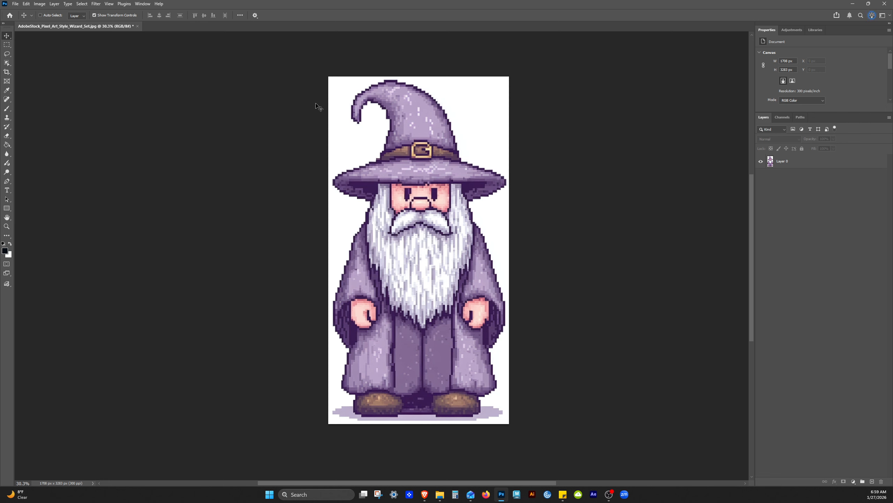
# - Save the cropped wizard as a new JPEG named AdobeStock_Pixel_Art_Style_Wizard_Only, with quality 12 (Maximum) and Baseline Standard format
pyautogui.hotkey('ctrl', 'shift', 's')
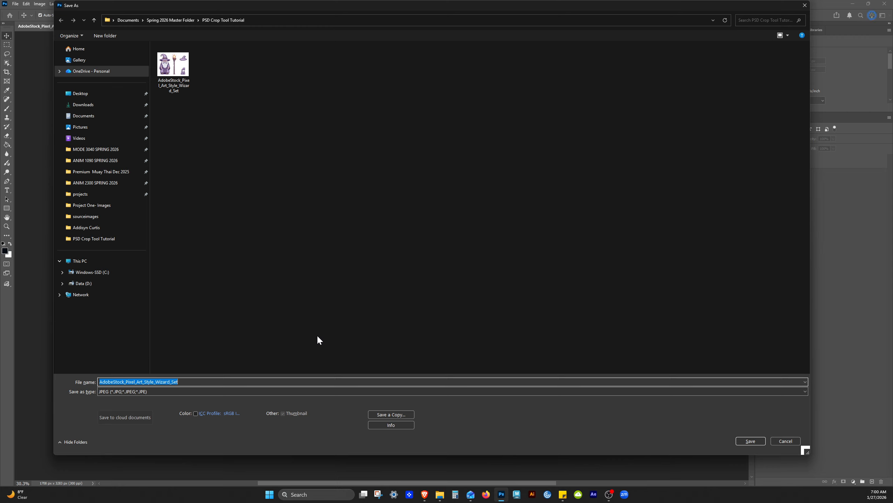
pyautogui.press('End')
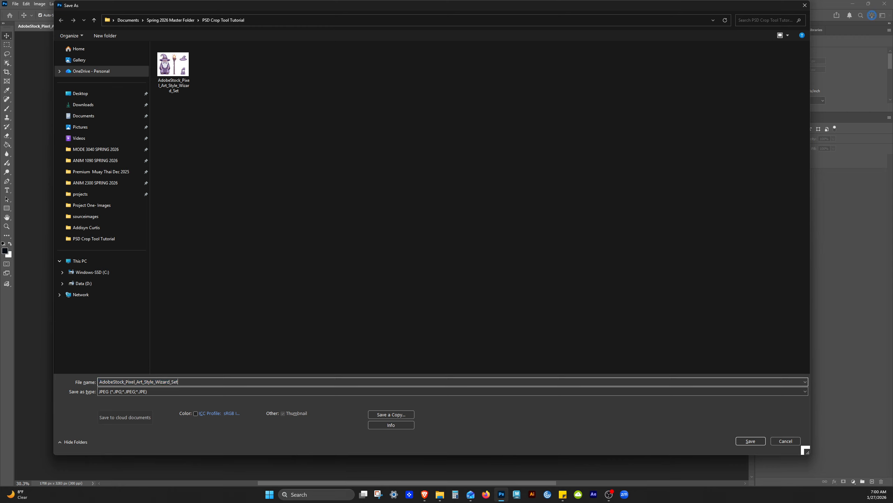
pyautogui.hotkey('shift', 'End')
pyautogui.write('On')
pyautogui.click(753, 440)
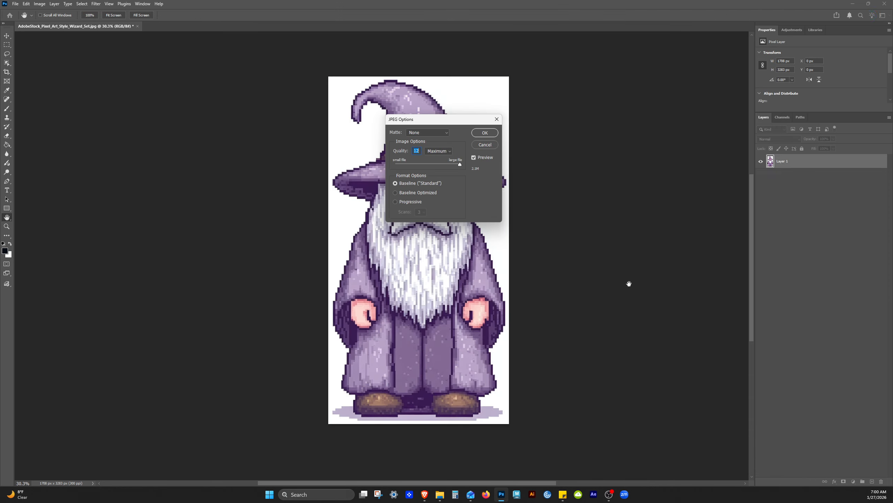
pyautogui.click(485, 133)
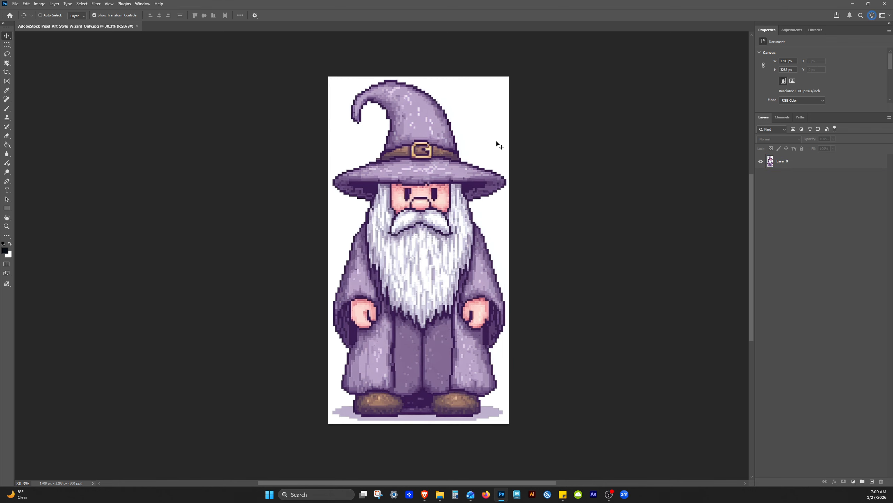
# - Save a PNG copy named AdobeStock_Pixel_Art_Style_Wizard_Only, without the "copy" suffix, in the same folder
pyautogui.hotkey('ctrl', 'alt', 's')
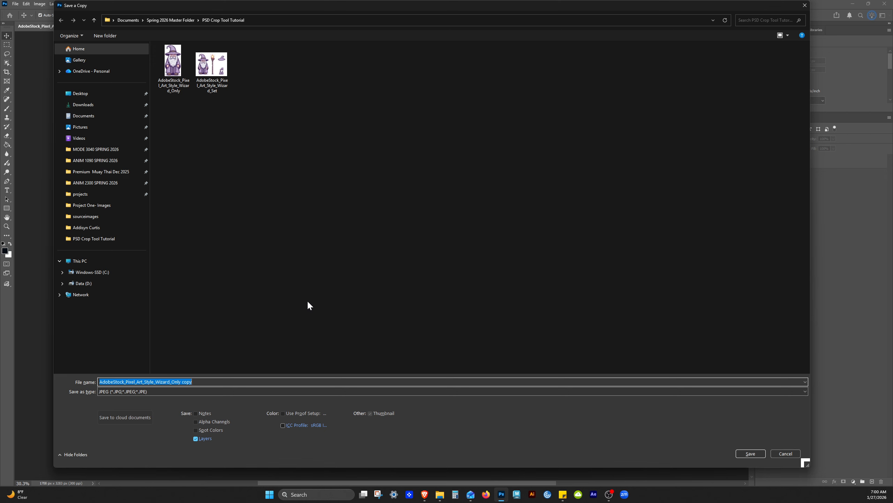
pyautogui.click(144, 393)
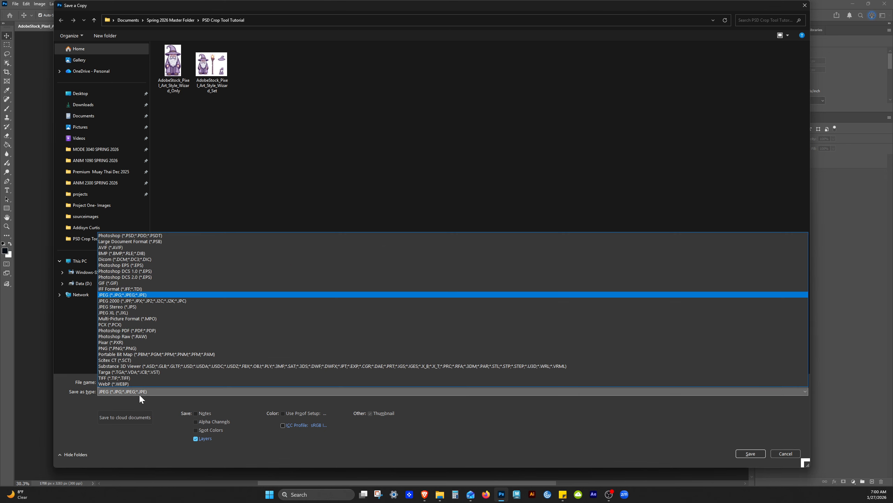
pyautogui.click(127, 393)
pyautogui.click(124, 390)
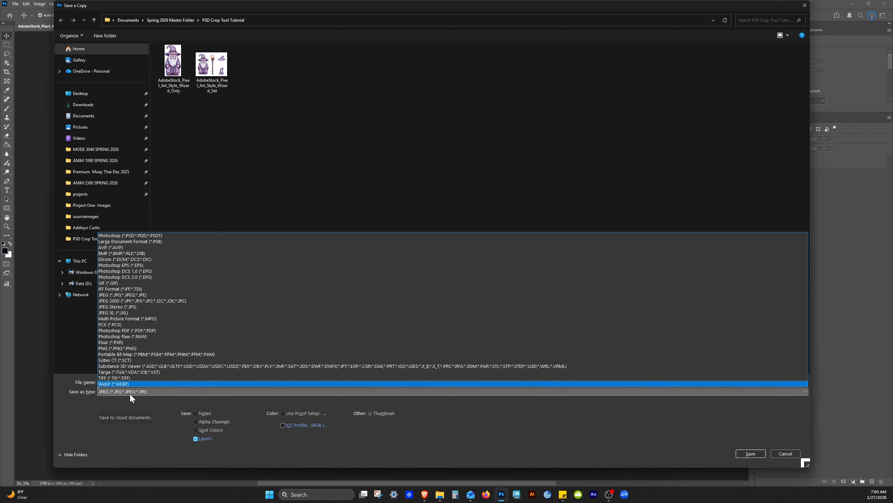
pyautogui.click(121, 349)
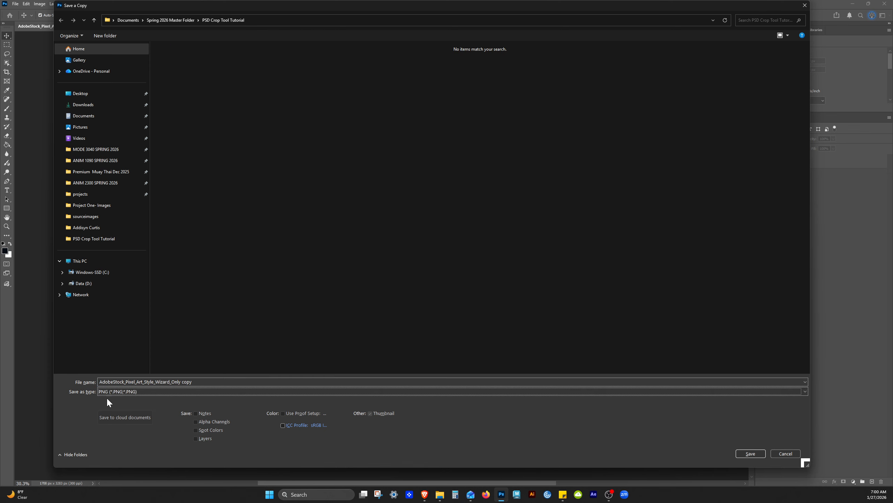
pyautogui.moveTo(182, 382); pyautogui.dragTo(193, 382)
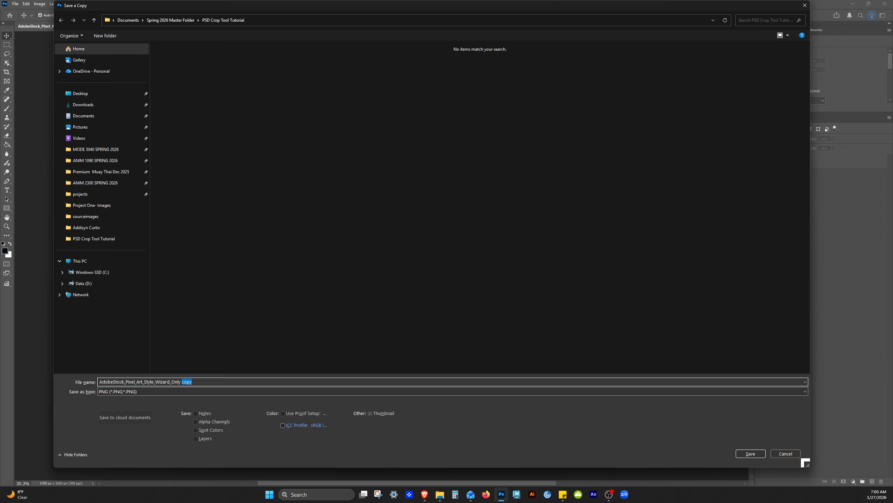
pyautogui.press('BackSpace')
pyautogui.press('BackSpace')
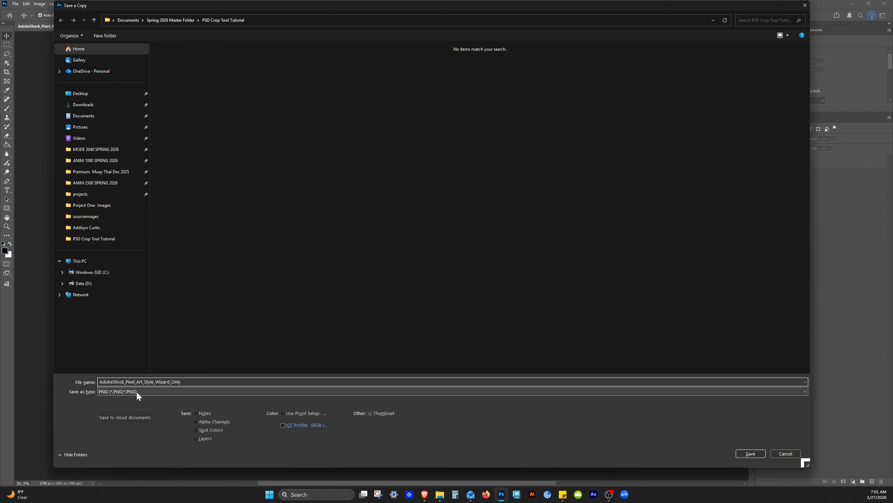
pyautogui.click(748, 454)
pyautogui.click(598, 175)
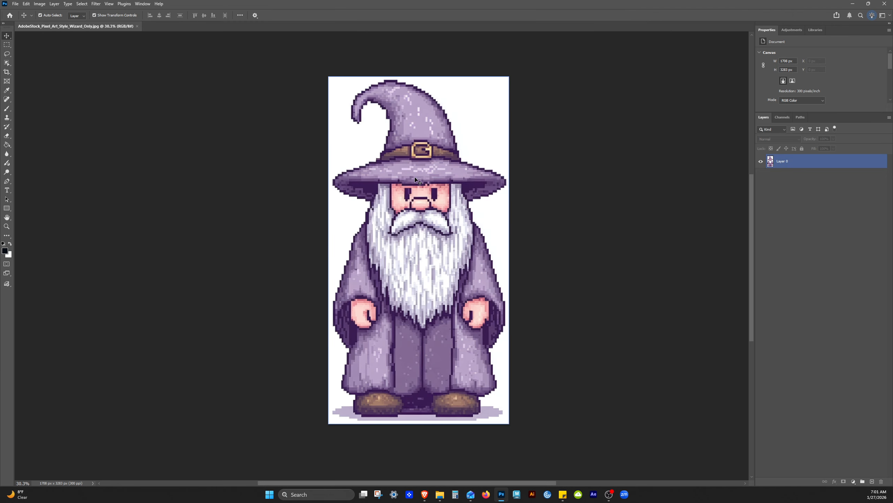
pyautogui.click(813, 268)
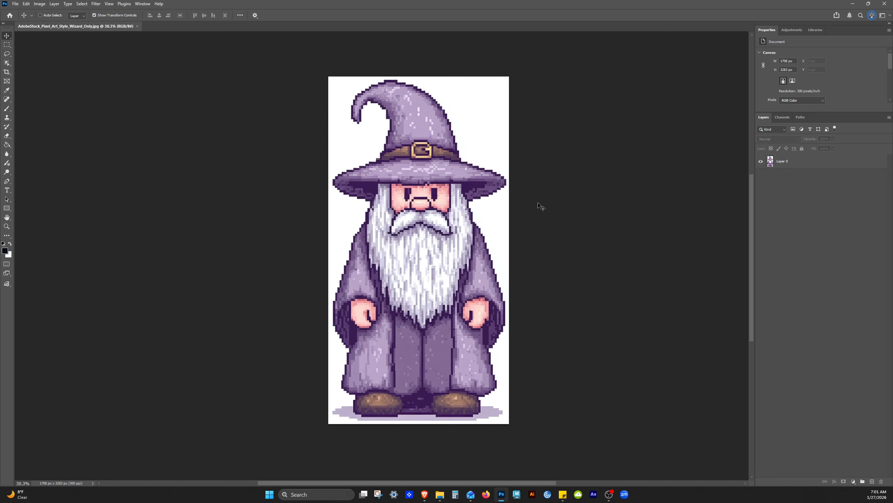
# - Undo the wizard crop and crop the full image around the flaming staff, to about 799 × 3382 px
pyautogui.hotkey('ctrl', 'z')
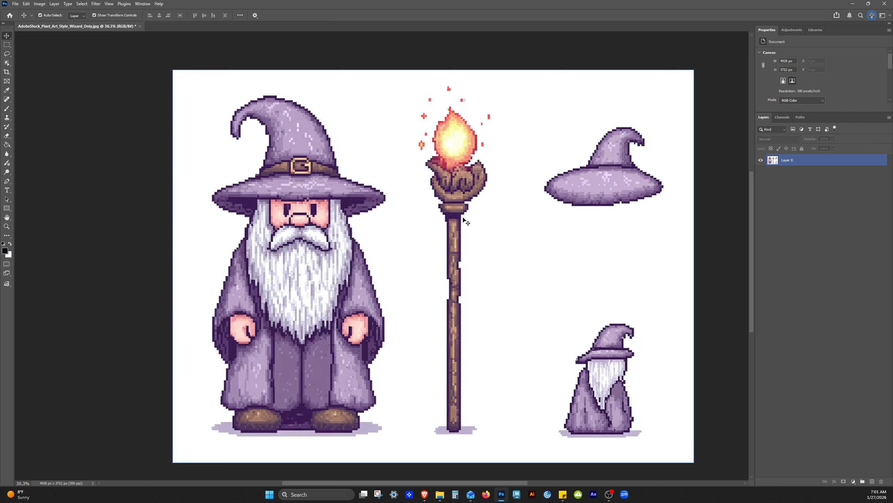
pyautogui.press('c')
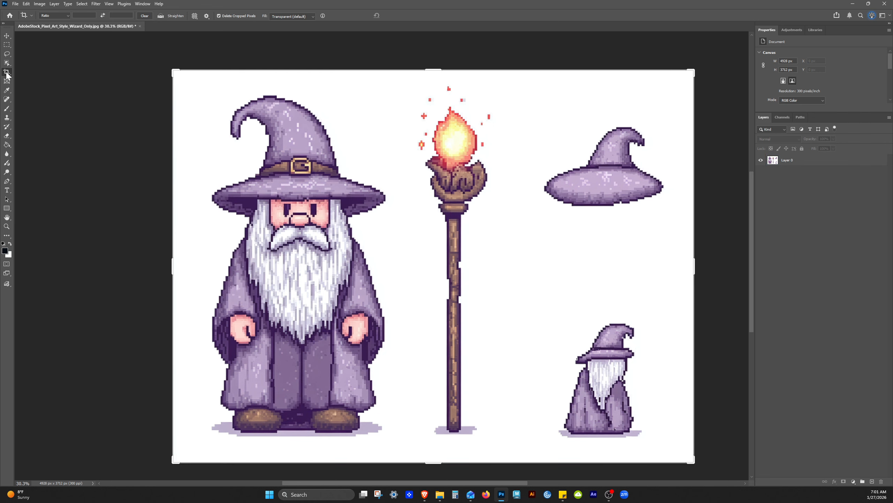
pyautogui.moveTo(173, 264); pyautogui.dragTo(310, 264)
pyautogui.moveTo(583, 269); pyautogui.dragTo(475, 269)
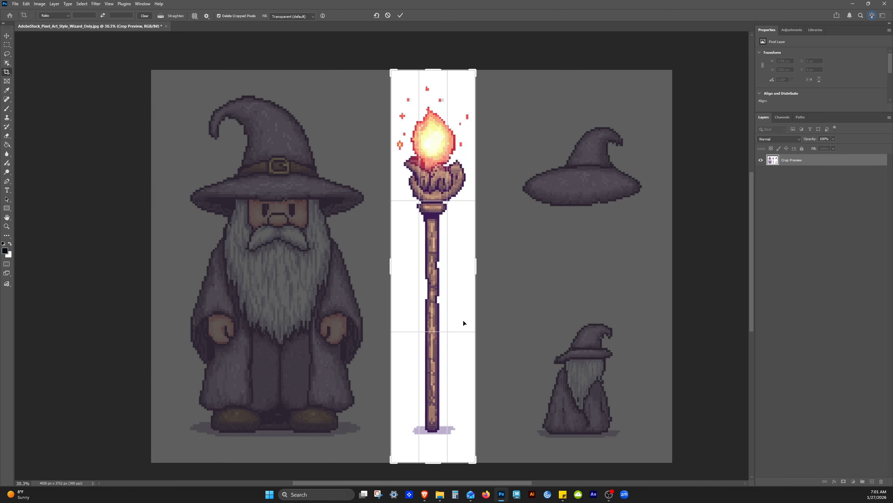
pyautogui.moveTo(435, 466); pyautogui.dragTo(439, 451)
pyautogui.moveTo(433, 82); pyautogui.dragTo(433, 87)
pyautogui.press('Return')
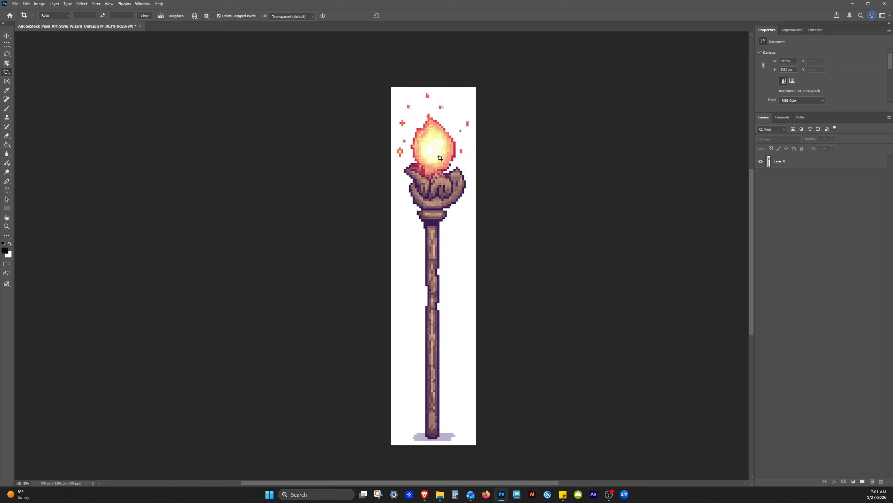
pyautogui.press('v')
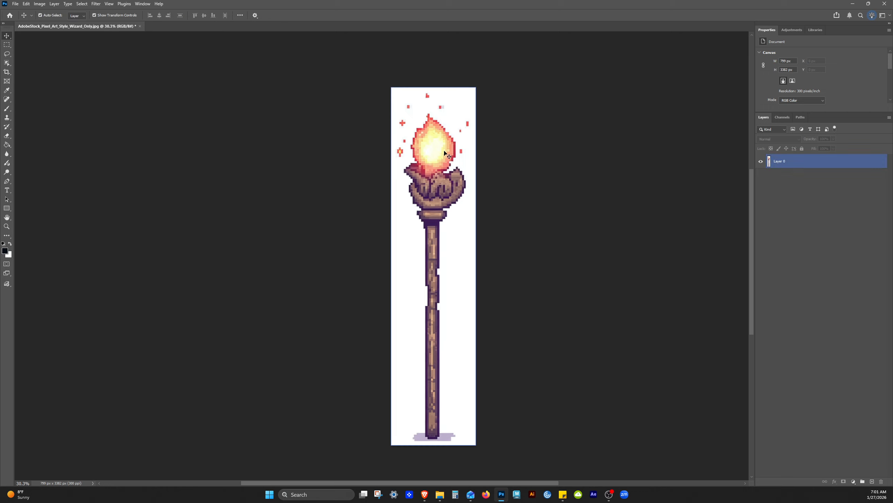
pyautogui.scroll(-1, 633, 239)
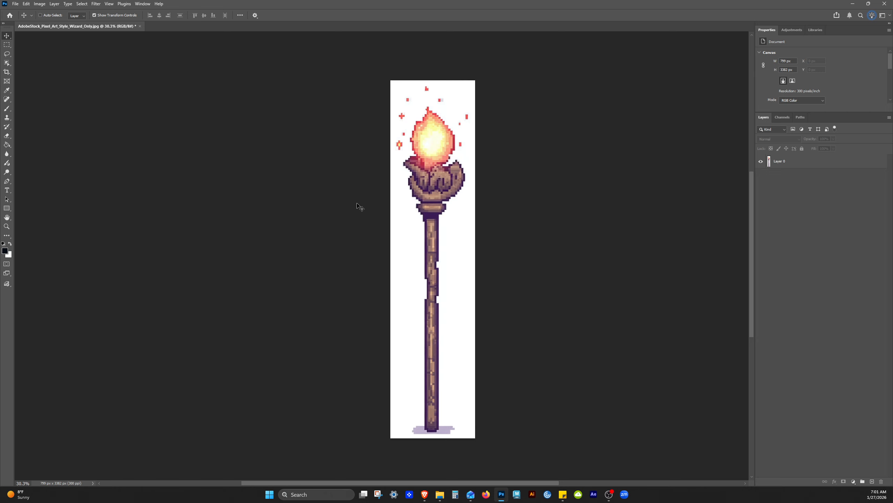
# - Save the cropped staff as a Photoshop (PSD) file named AdobeStock_Pixel_Art_Style_Wizards_Staff in the PSD Crop Tool Tutorial folder
pyautogui.hotkey('ctrl', 'shift', 's')
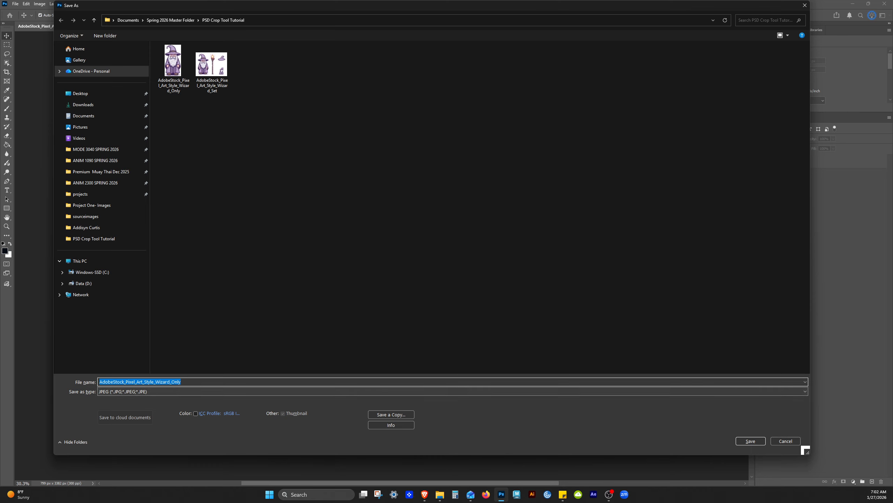
pyautogui.click(163, 381)
pyautogui.hotkey('shift', 'End')
pyautogui.write('s')
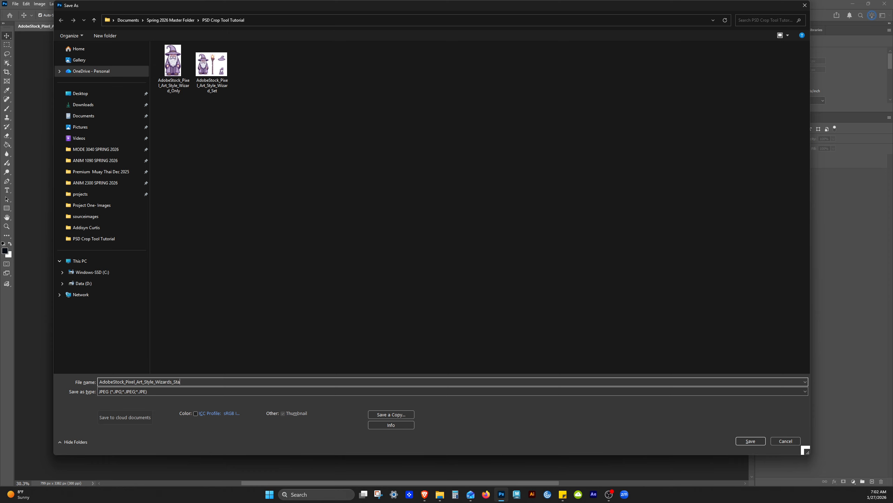
pyautogui.click(158, 391)
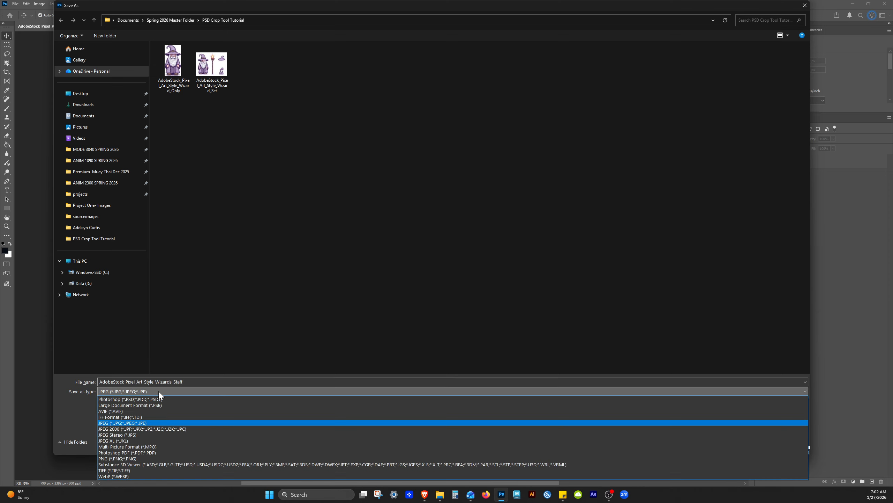
pyautogui.click(123, 399)
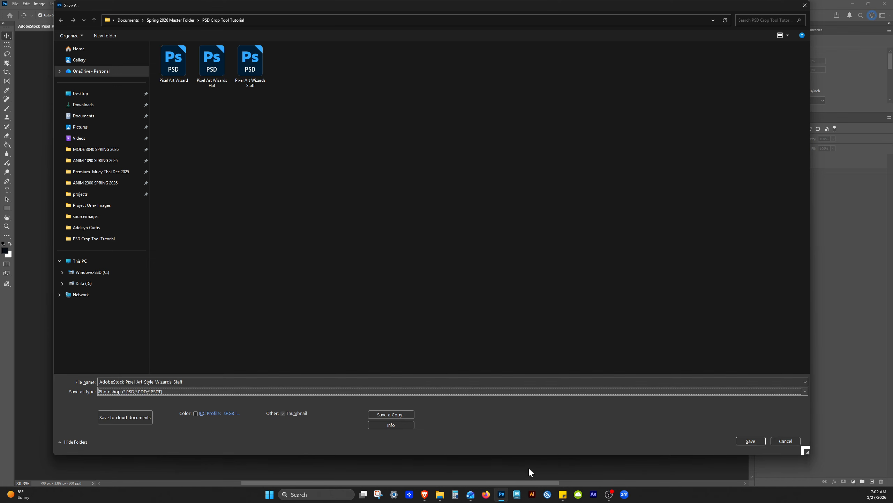
pyautogui.click(751, 441)
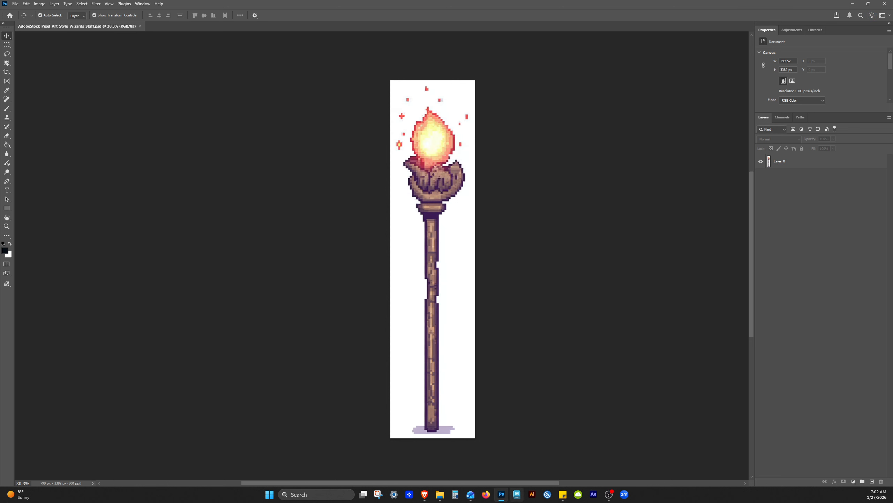
pyautogui.hotkey('ctrl', 'shift', 's')
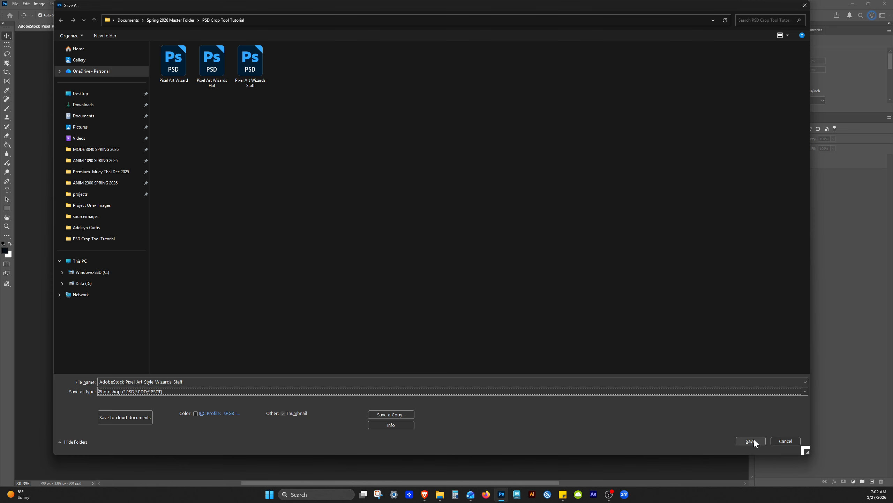
pyautogui.click(750, 440)
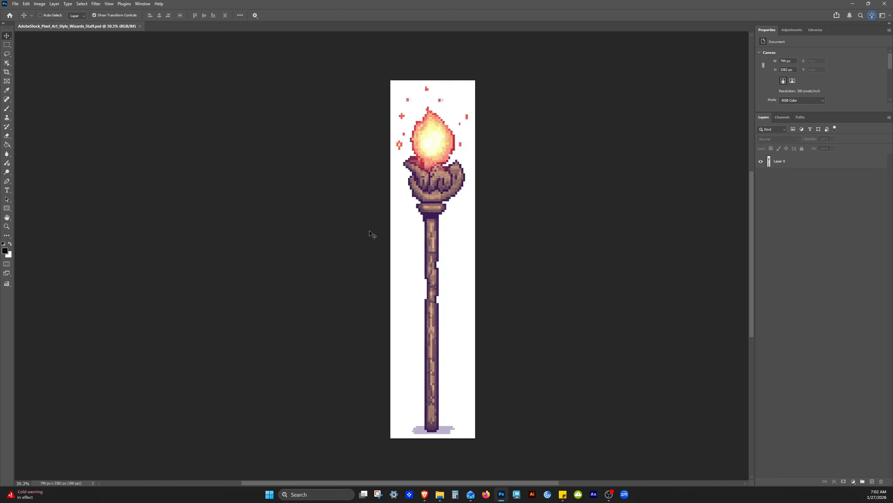
# - Set up a copy of the staff image in PNG format, named AdobeStock_Pixel_Art_Style_Wizards_Staff without the "copy" suffix
pyautogui.hotkey('ctrl', 'alt', 's')
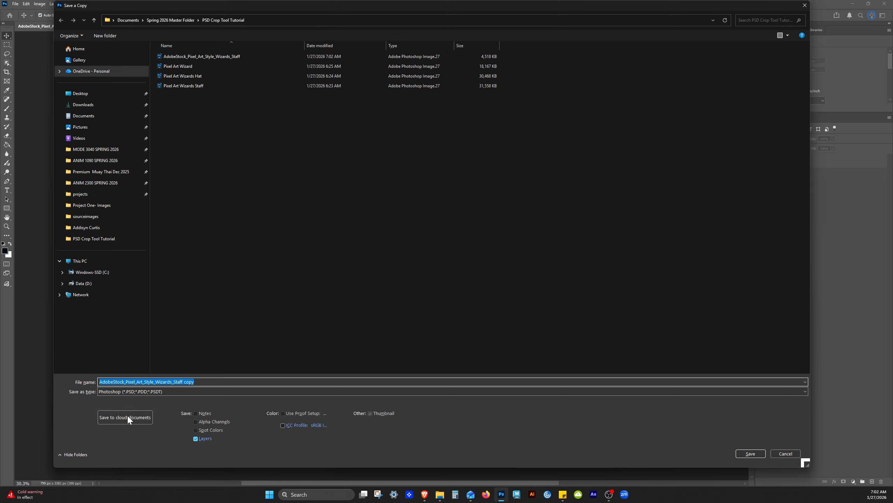
pyautogui.click(147, 392)
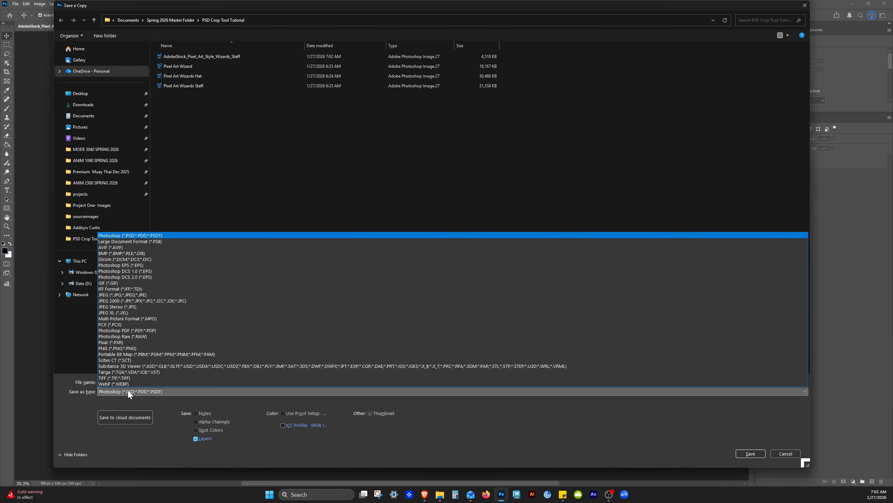
pyautogui.click(121, 348)
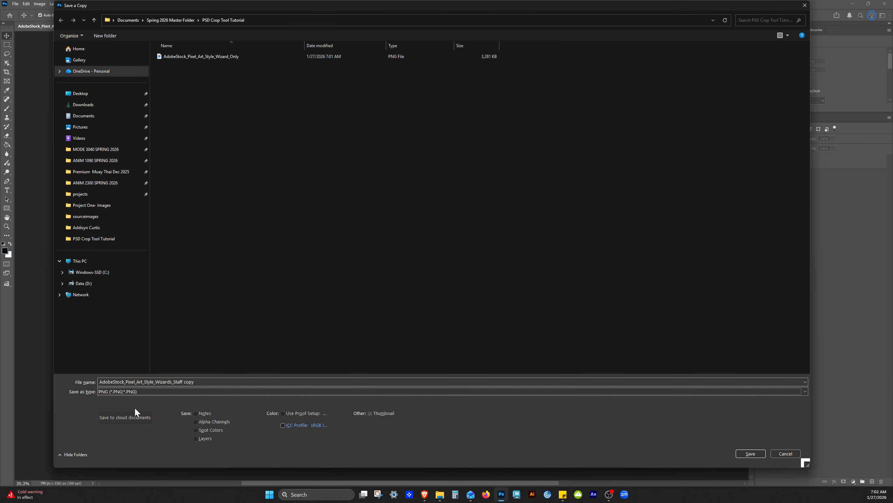
pyautogui.click(194, 381)
pyautogui.keyDown('shift'); pyautogui.click(182, 382); pyautogui.keyUp('shift')
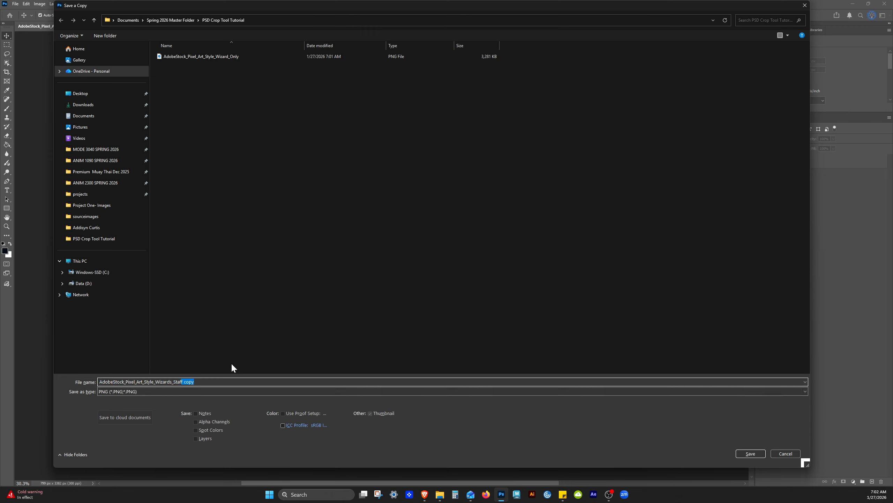
pyautogui.click(194, 382)
pyautogui.press('BackSpace')
pyautogui.press('BackSpace')
pyautogui.press('BackSpace')
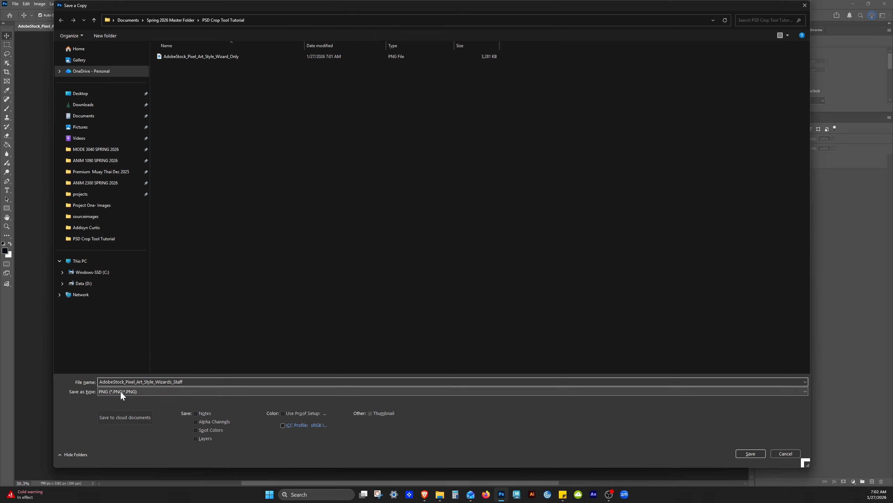
# - Save the staff's PNG copy with the Large file size (Fastest saving) option
pyautogui.moveTo(378, 7); pyautogui.dragTo(341, 416)
pyautogui.click(429, 421)
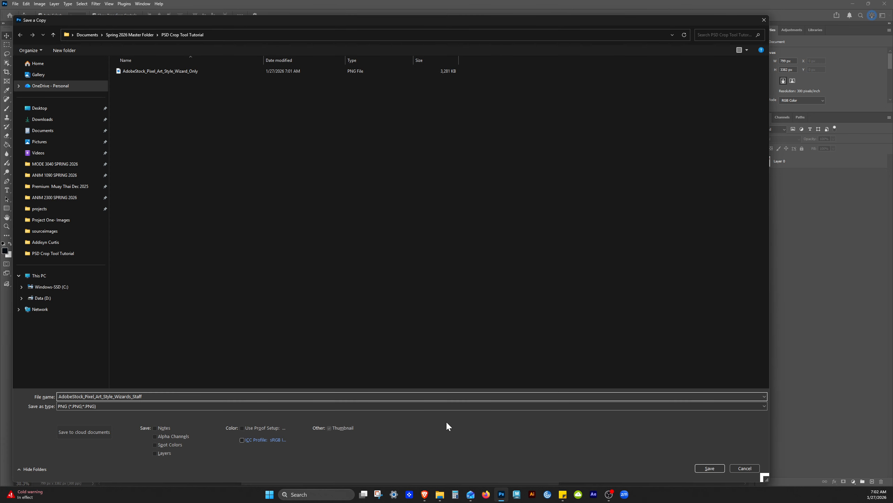
pyautogui.moveTo(532, 14); pyautogui.dragTo(481, 333)
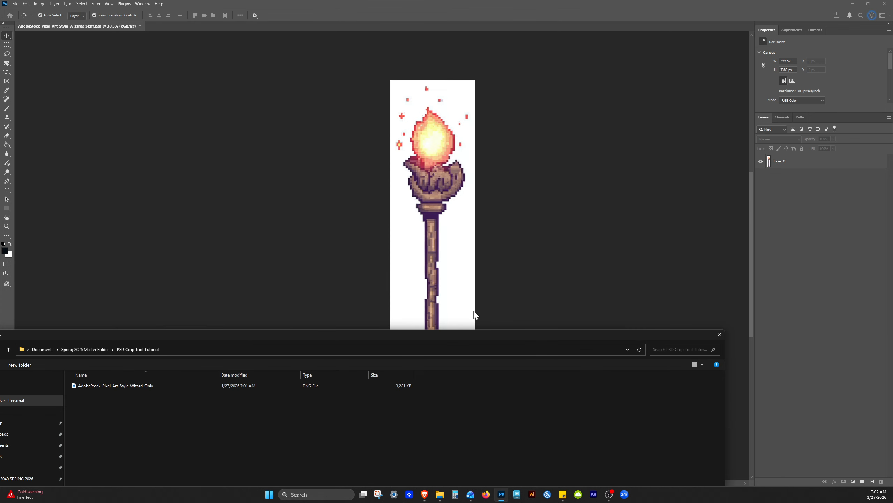
pyautogui.click(473, 376)
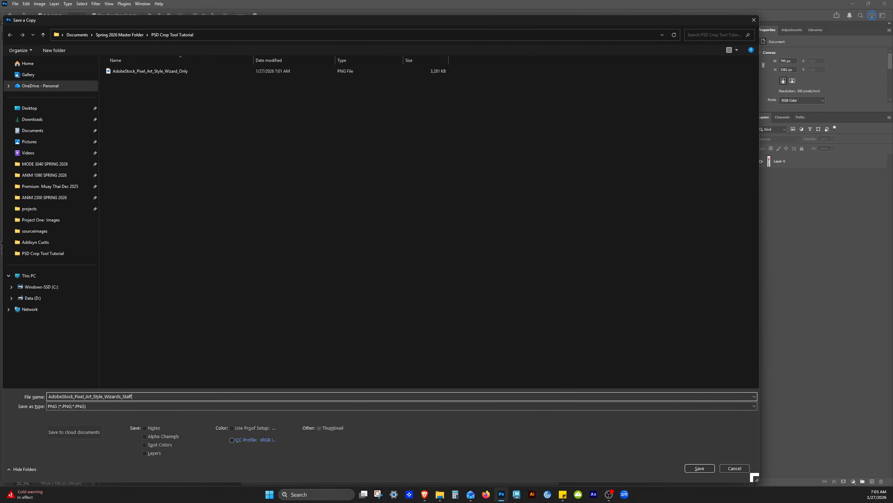
pyautogui.click(692, 466)
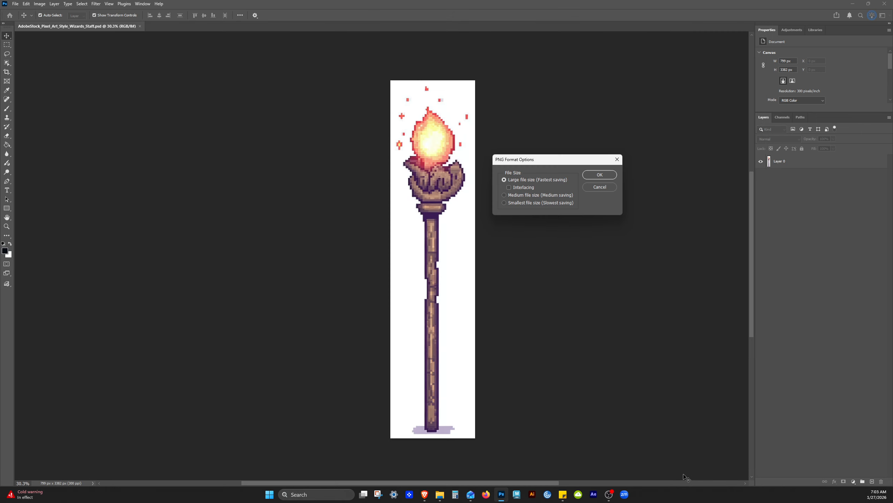
pyautogui.click(595, 175)
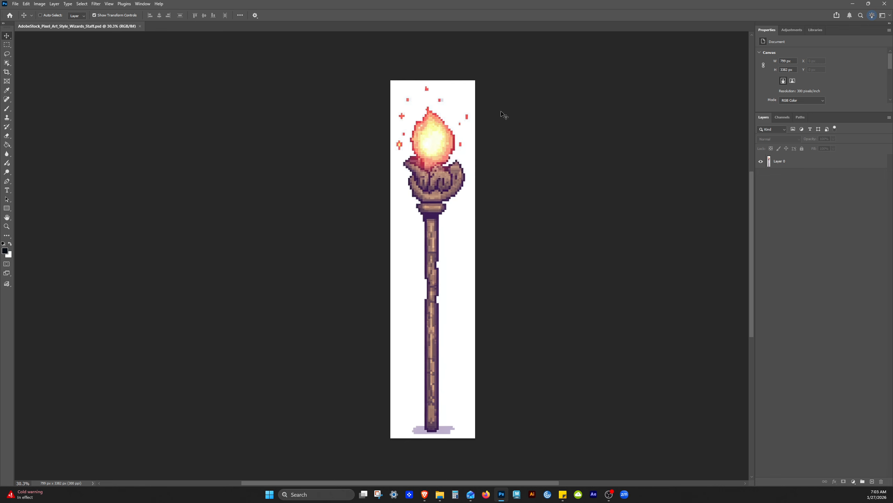
# - Undo the staff crop and crop the full image tightly around the separate wizard hat, to about 1208 × 828 px
pyautogui.hotkey('ctrl', 'z')
pyautogui.moveTo(642, 211); pyautogui.dragTo(394, 180)
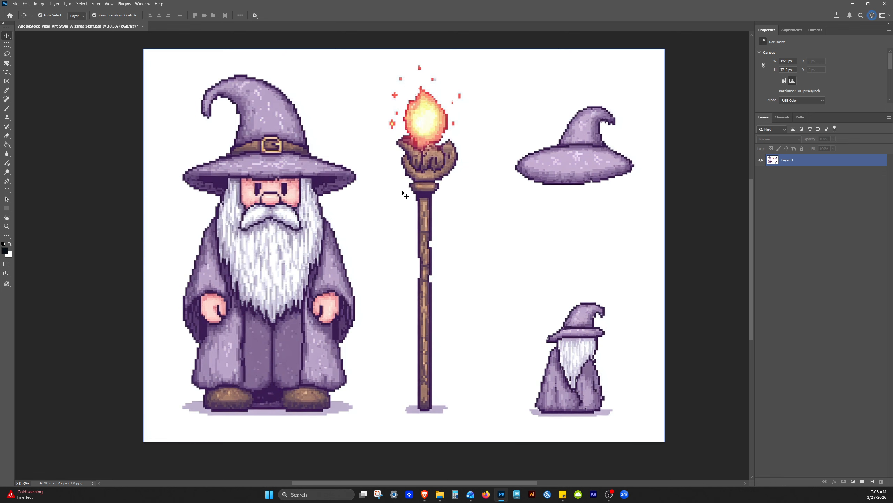
pyautogui.press('c')
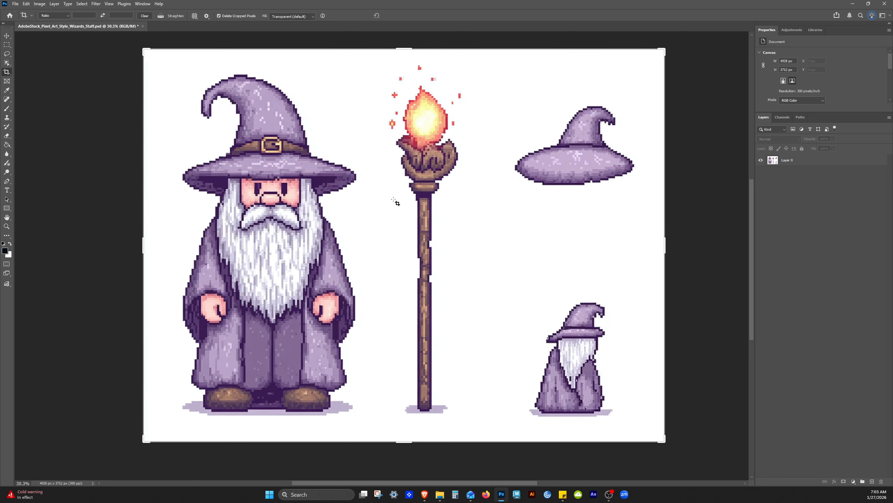
pyautogui.moveTo(143, 243)
pyautogui.mouseDown()
pyautogui.moveTo(343, 262)
pyautogui.moveTo(326, 268)
pyautogui.mouseUp()
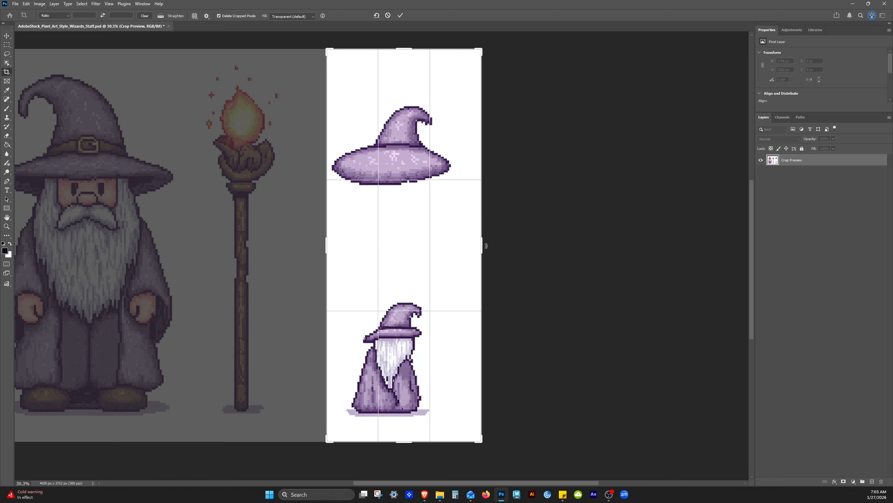
pyautogui.moveTo(482, 243); pyautogui.dragTo(469, 243)
pyautogui.moveTo(404, 441); pyautogui.dragTo(423, 312)
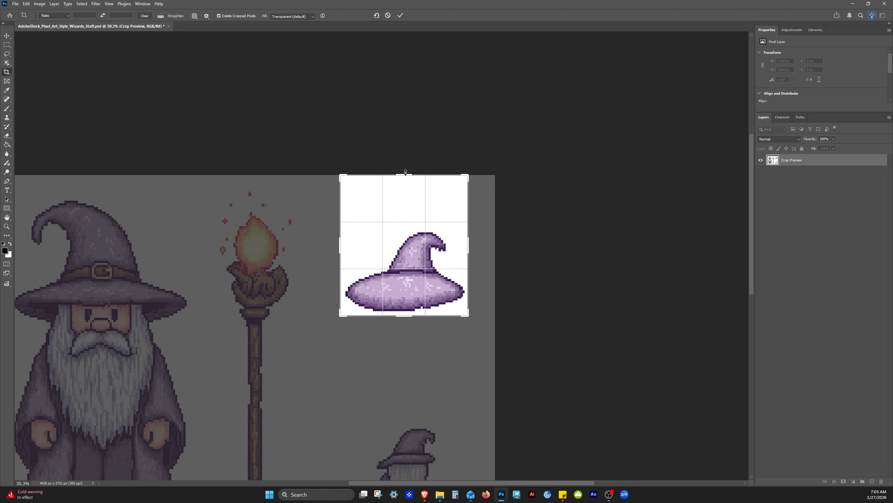
pyautogui.moveTo(407, 175); pyautogui.dragTo(407, 201)
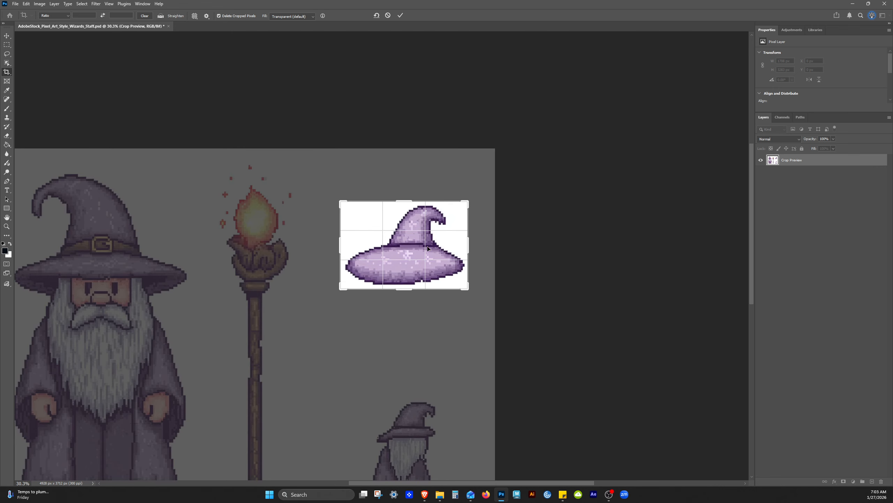
pyautogui.press('Return')
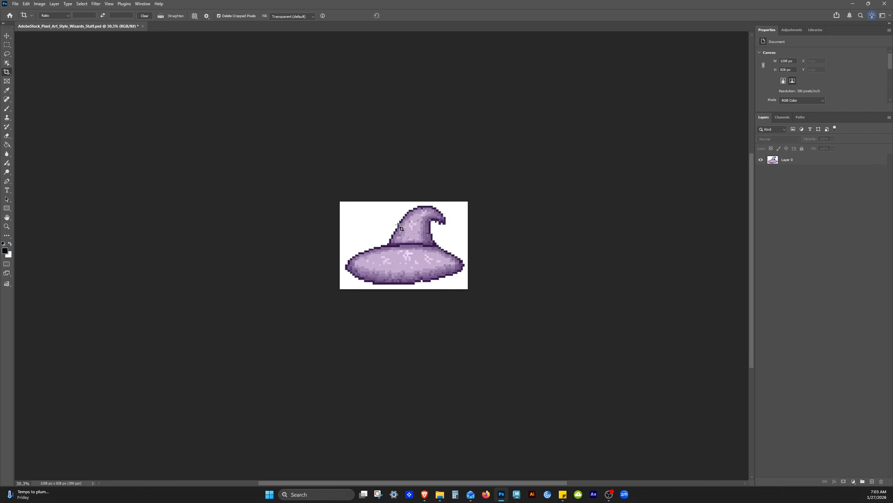
pyautogui.press('v')
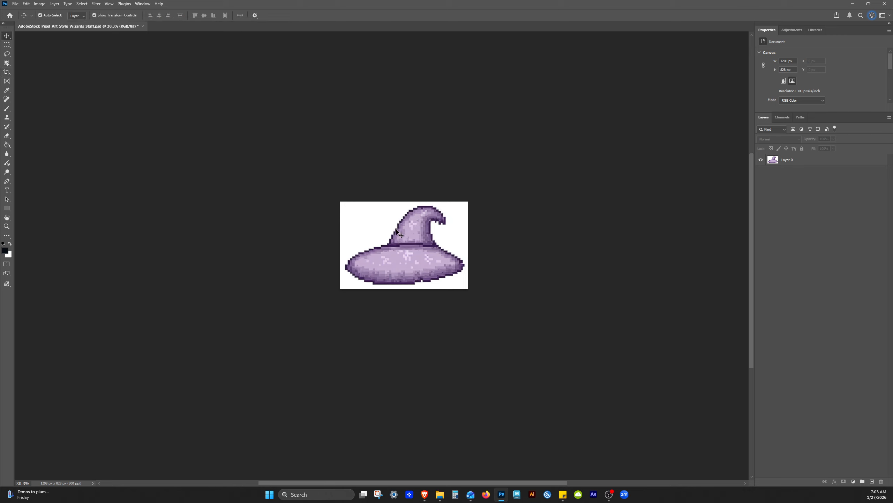
pyautogui.click(388, 279)
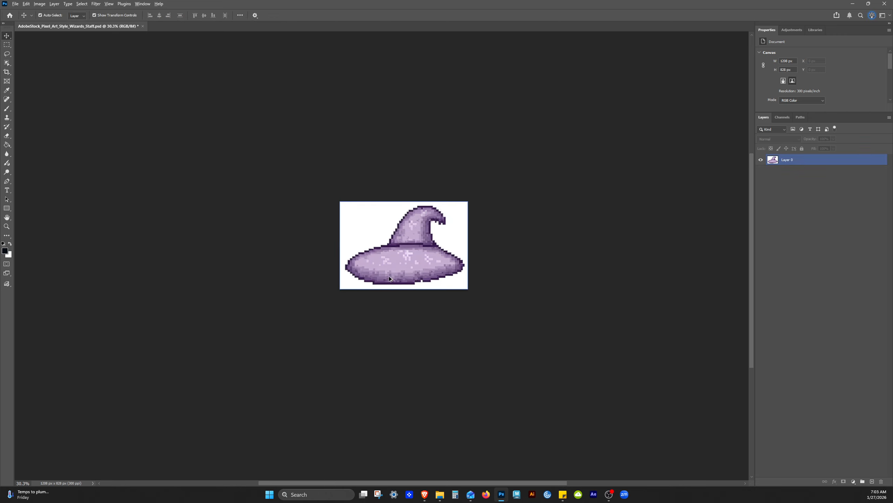
pyautogui.click(268, 205)
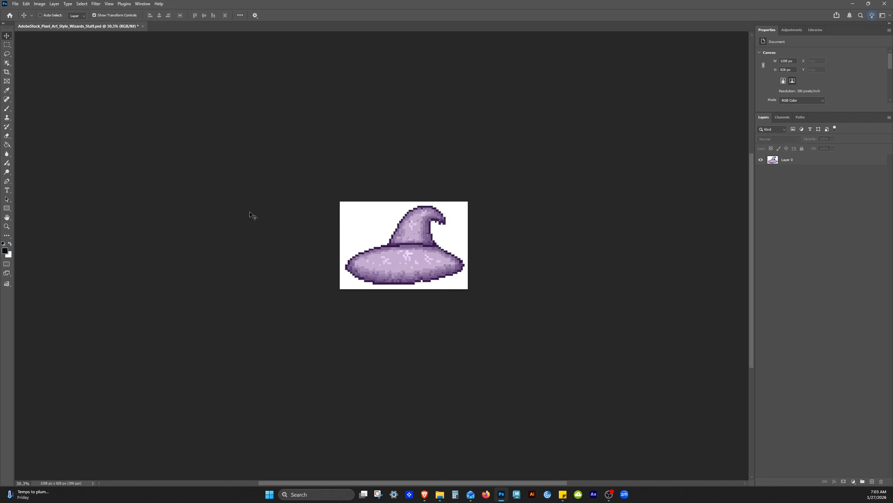
# - Save the cropped hat as a new Photoshop (PSD) file named AdobeStock_Pixel_Art_Style_Wizards_Hat
pyautogui.hotkey('ctrl', 'shift', 's')
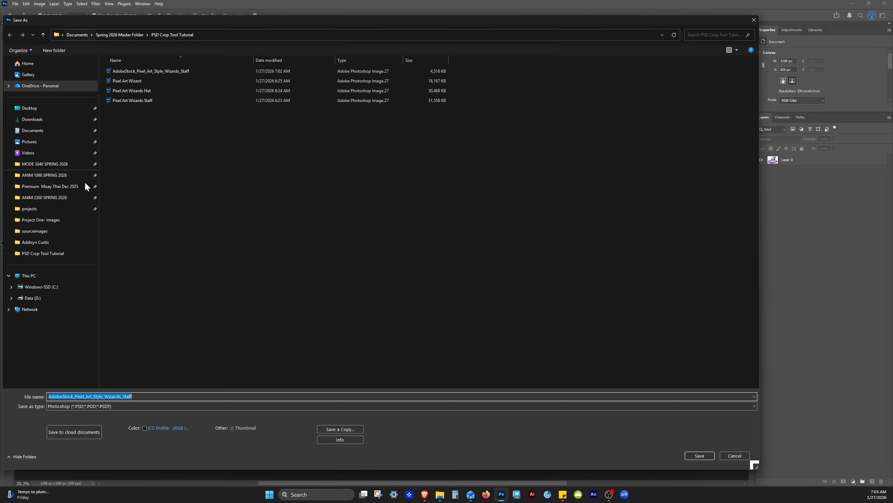
pyautogui.click(134, 396)
pyautogui.moveTo(122, 396); pyautogui.dragTo(156, 391)
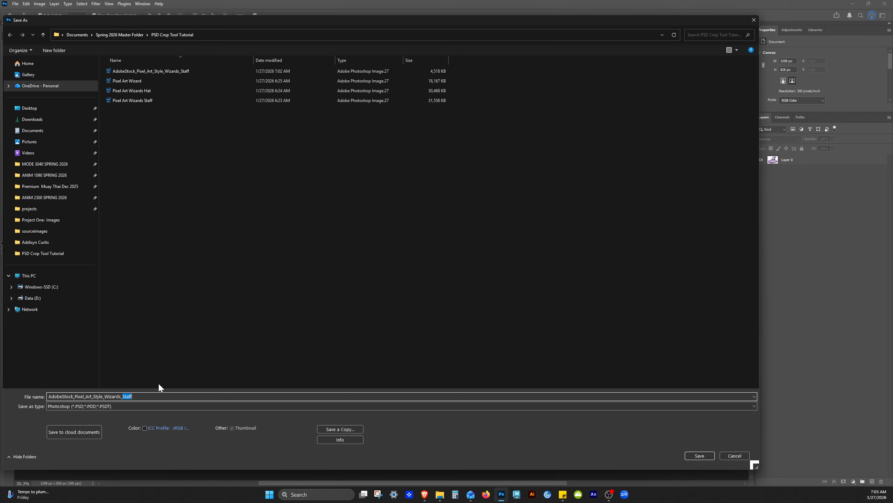
pyautogui.write('Ha')
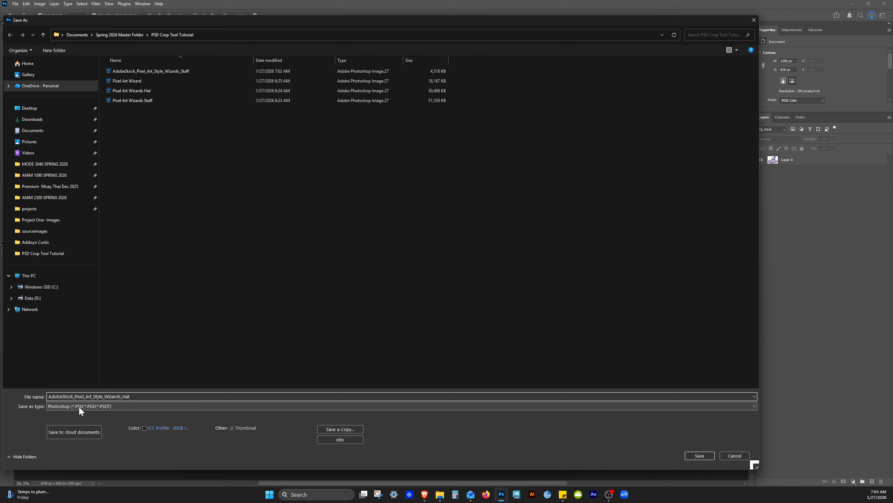
pyautogui.click(700, 455)
pyautogui.click(524, 126)
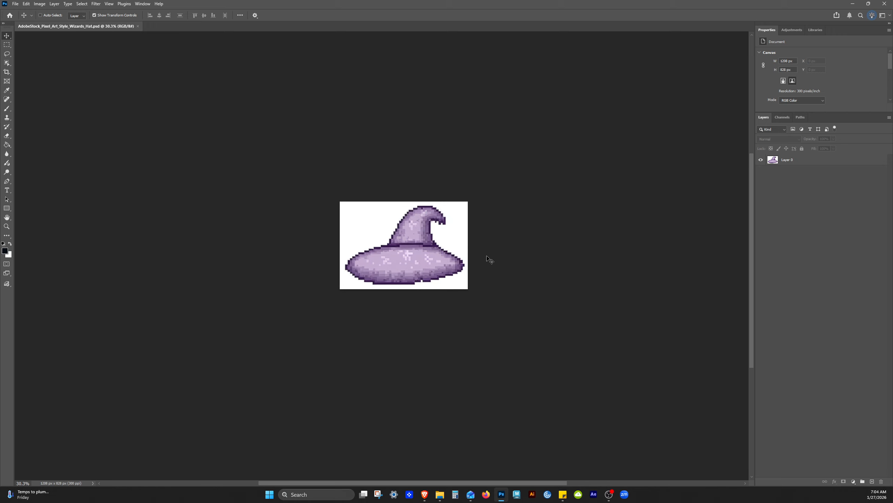
# - Save a PNG copy named AdobeStock_Pixel_Art_Style_Wizards_Hat, without the "copy" suffix, using Large file size (Fastest saving)
pyautogui.hotkey('ctrl', 'alt', 's')
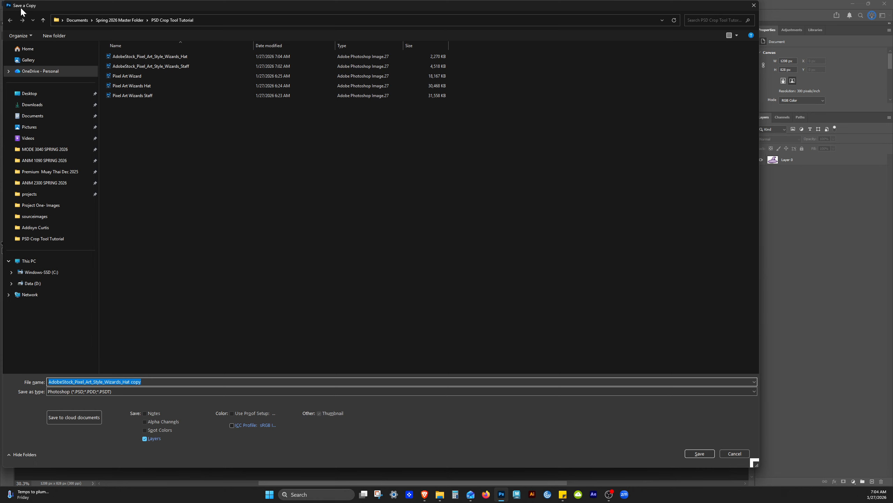
pyautogui.click(140, 382)
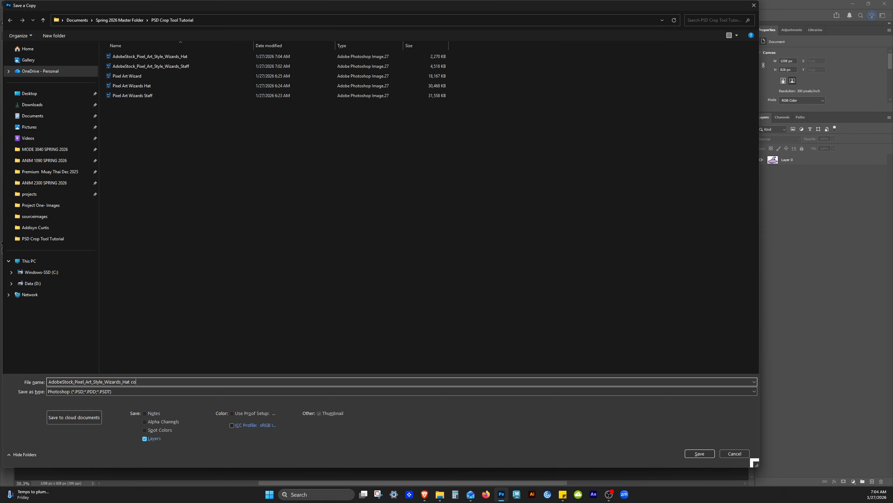
pyautogui.press('BackSpace')
pyautogui.press('BackSpace')
pyautogui.press('BackSpace')
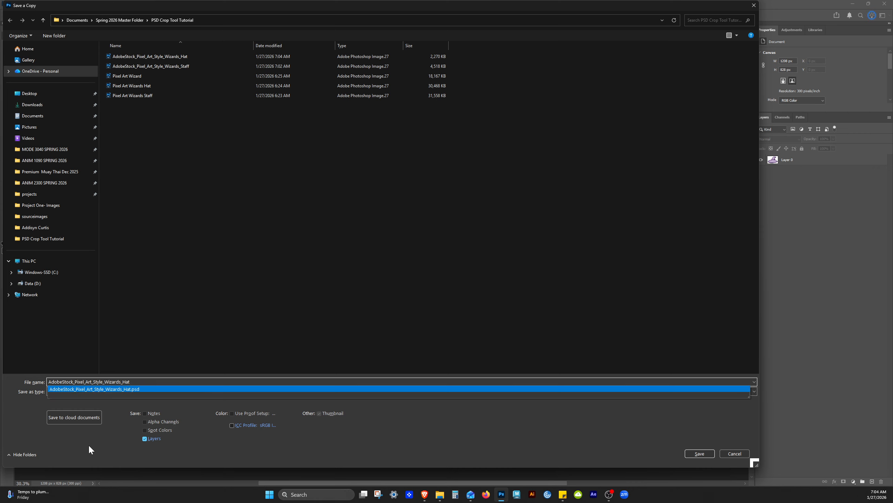
pyautogui.click(86, 449)
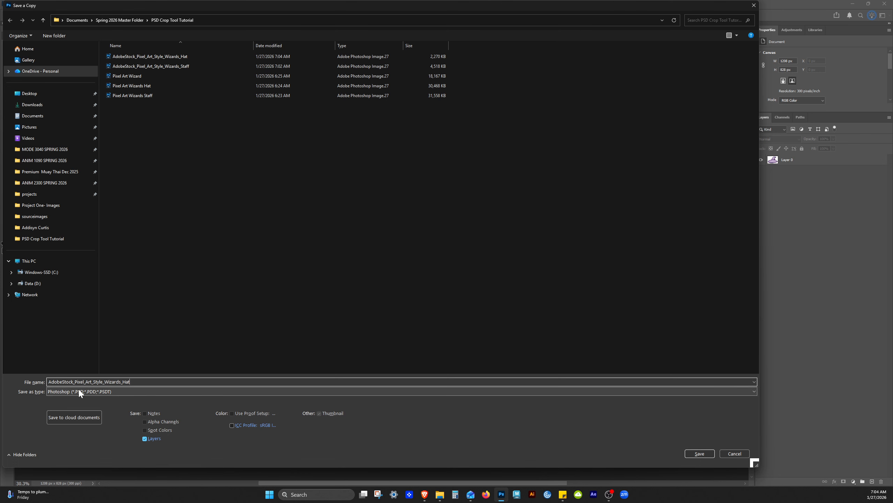
pyautogui.click(88, 391)
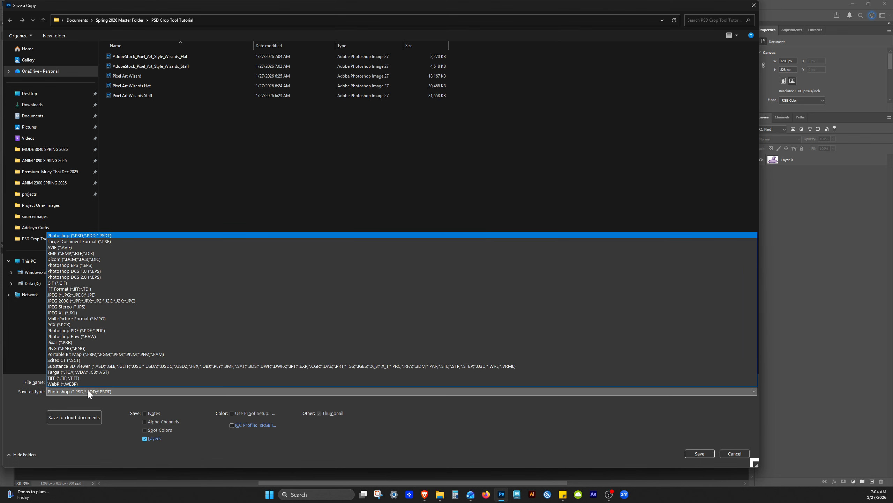
pyautogui.click(64, 349)
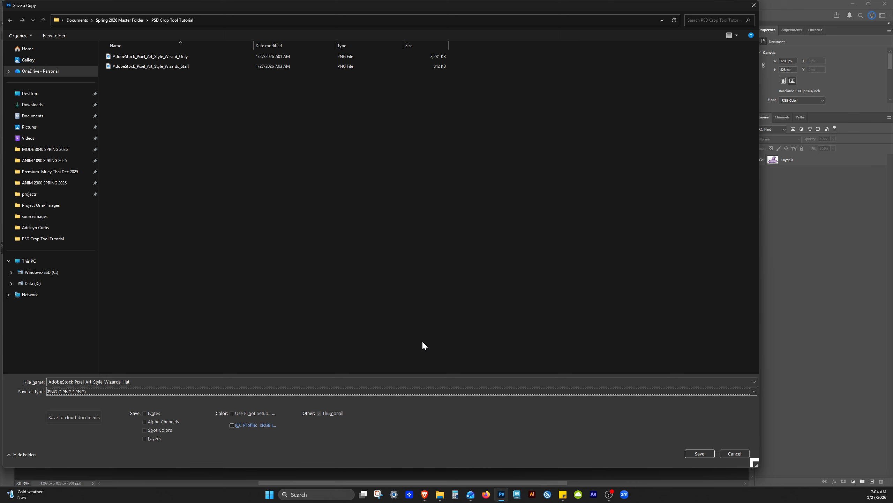
pyautogui.click(700, 453)
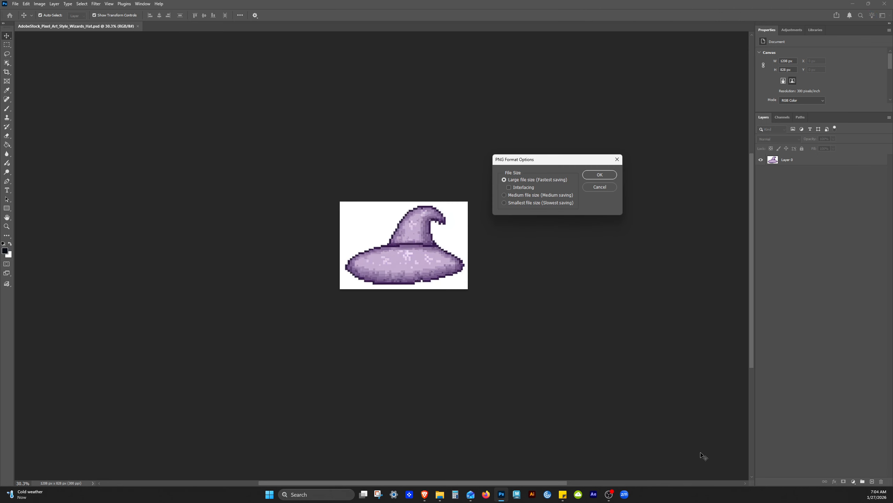
pyautogui.click(600, 175)
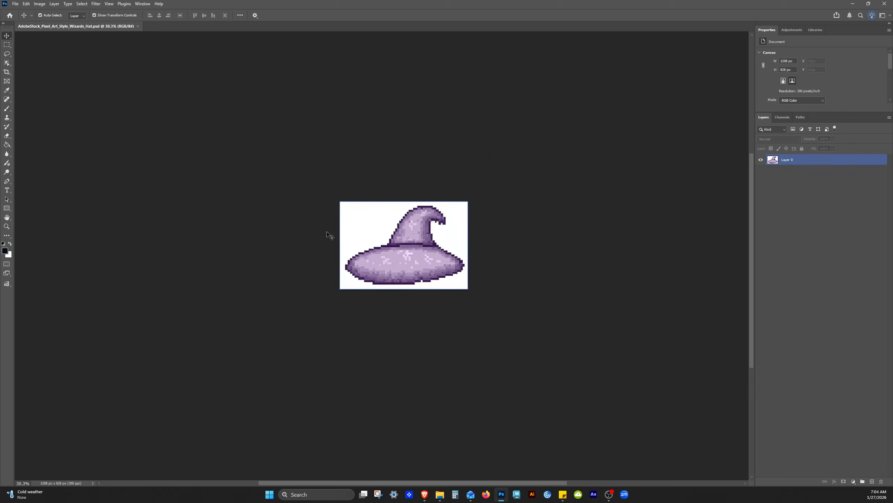